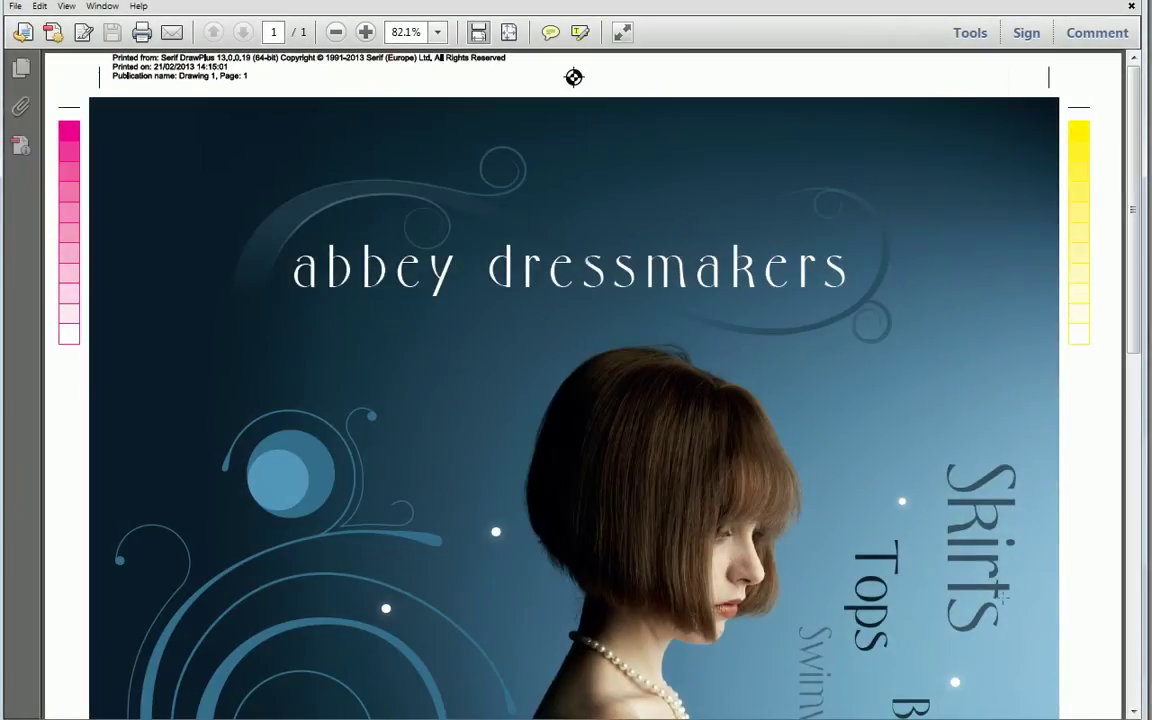
Step: Zoom the poster PDF out from 82.1% to 66.7% and scroll down to its printer's marks
left_click(337, 33)
left_click(337, 33)
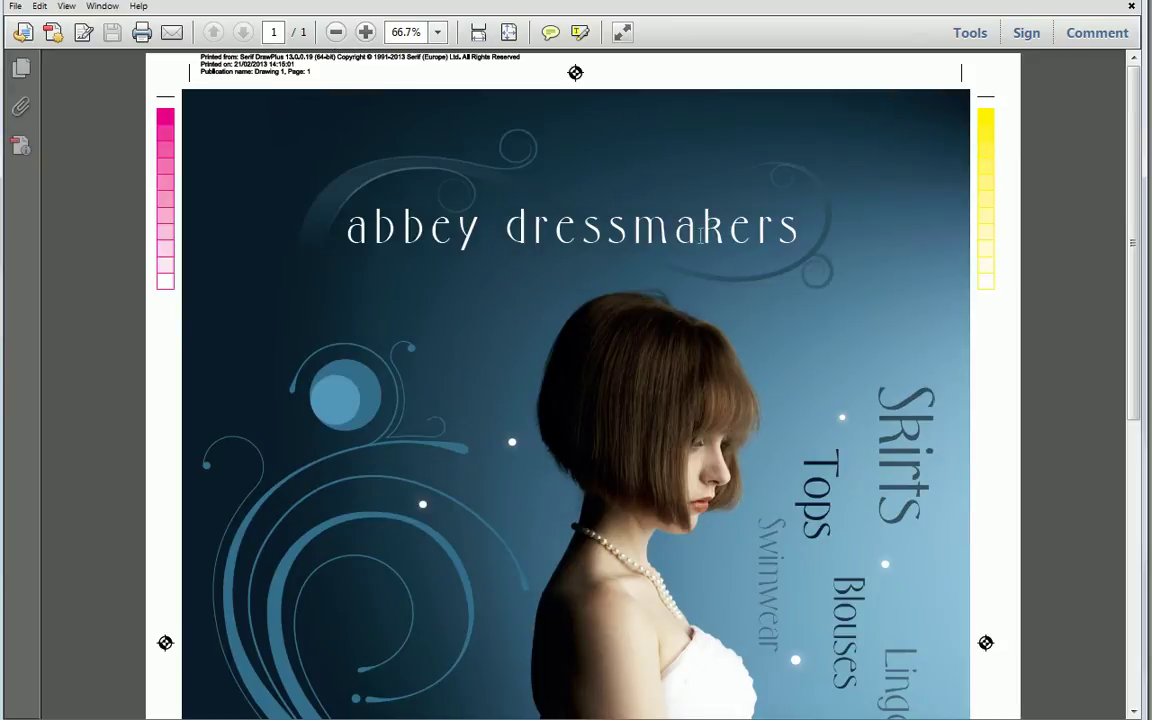
left_click_drag(1135, 168, 1134, 129)
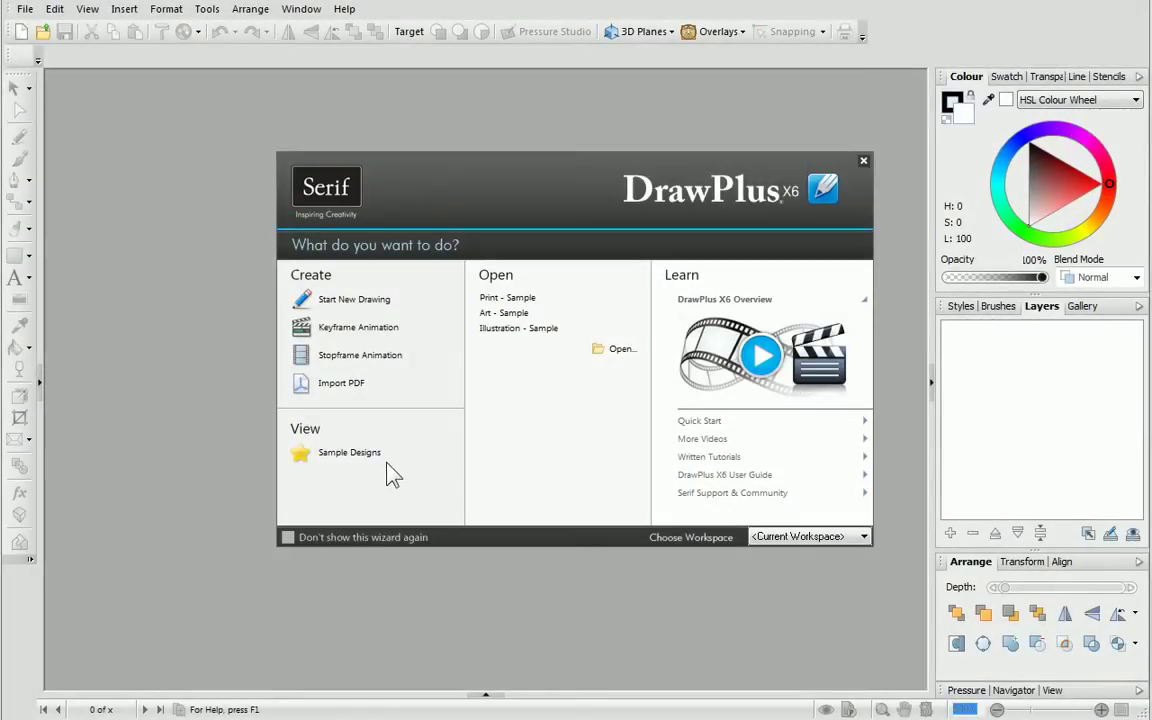
Step: Open the Dressmakers design from the Startup Wizard's Sample Designs as a new drawing
left_click(350, 453)
left_click_drag(876, 197, 873, 425)
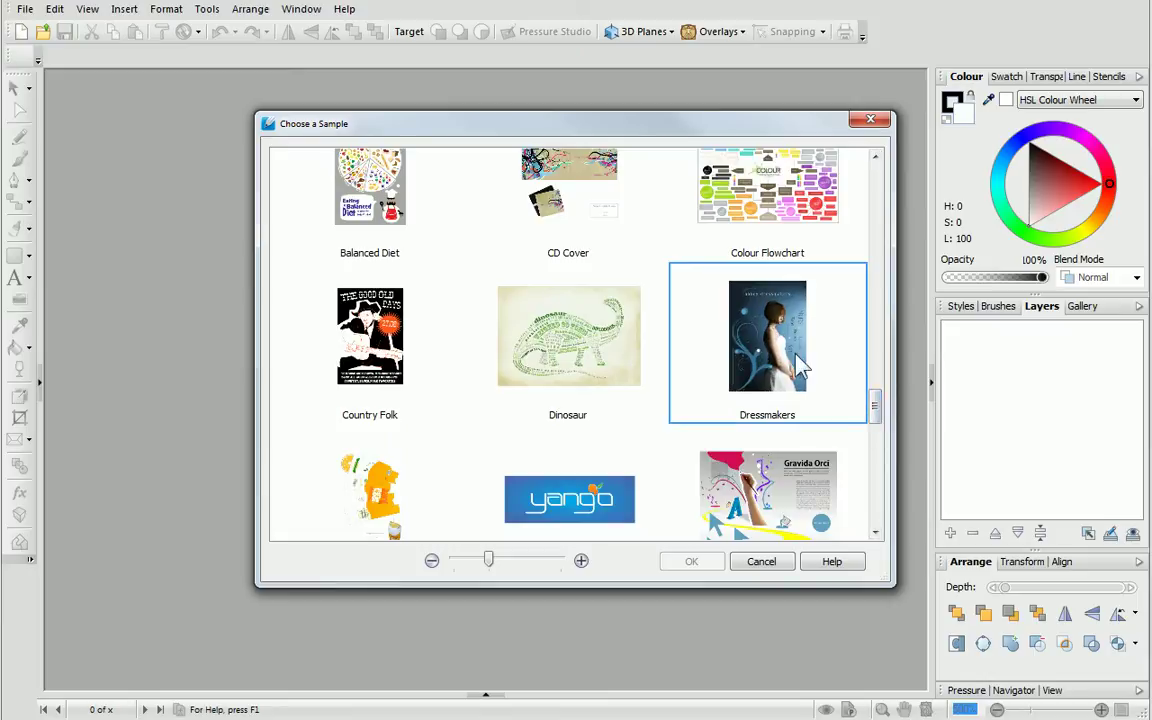
left_click(700, 315)
left_click(691, 561)
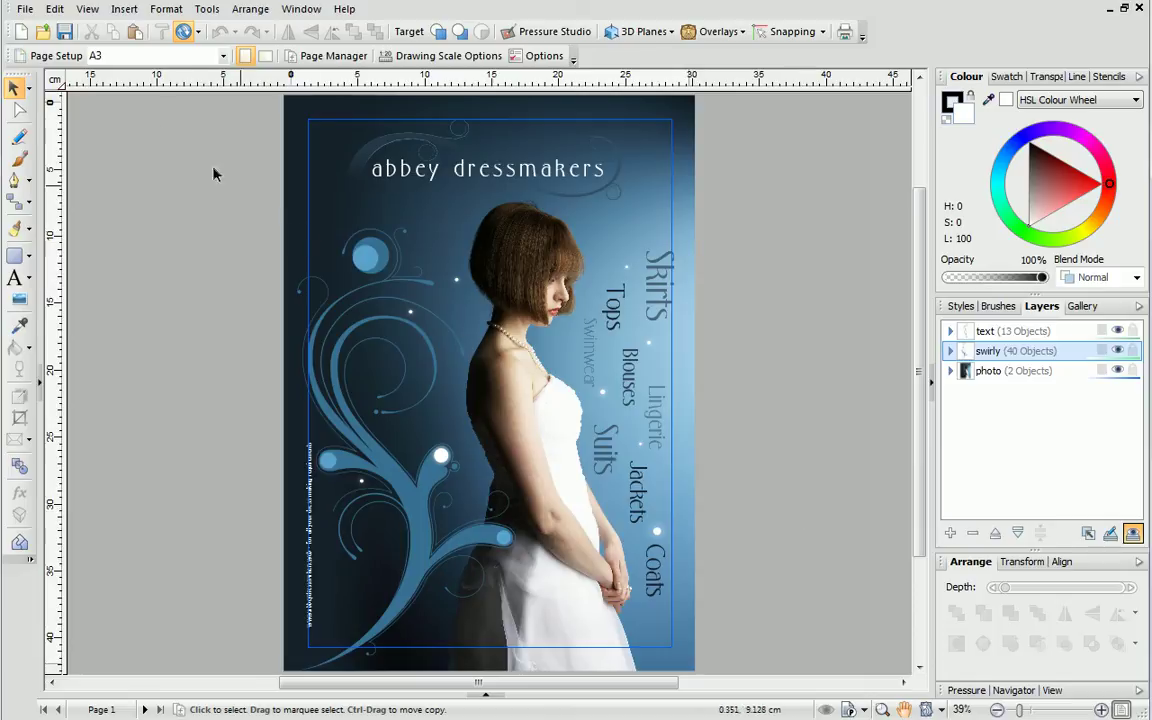
Step: Choose Publish as PDF from the File menu for the poster
left_click(24, 9)
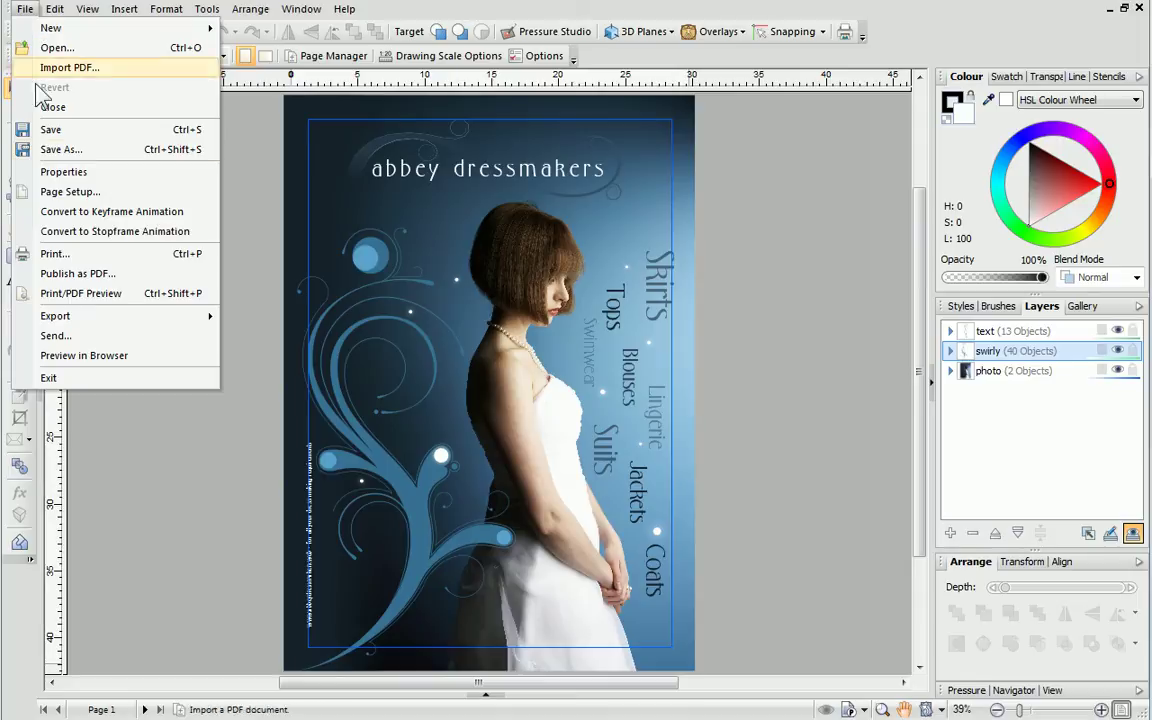
left_click(37, 274)
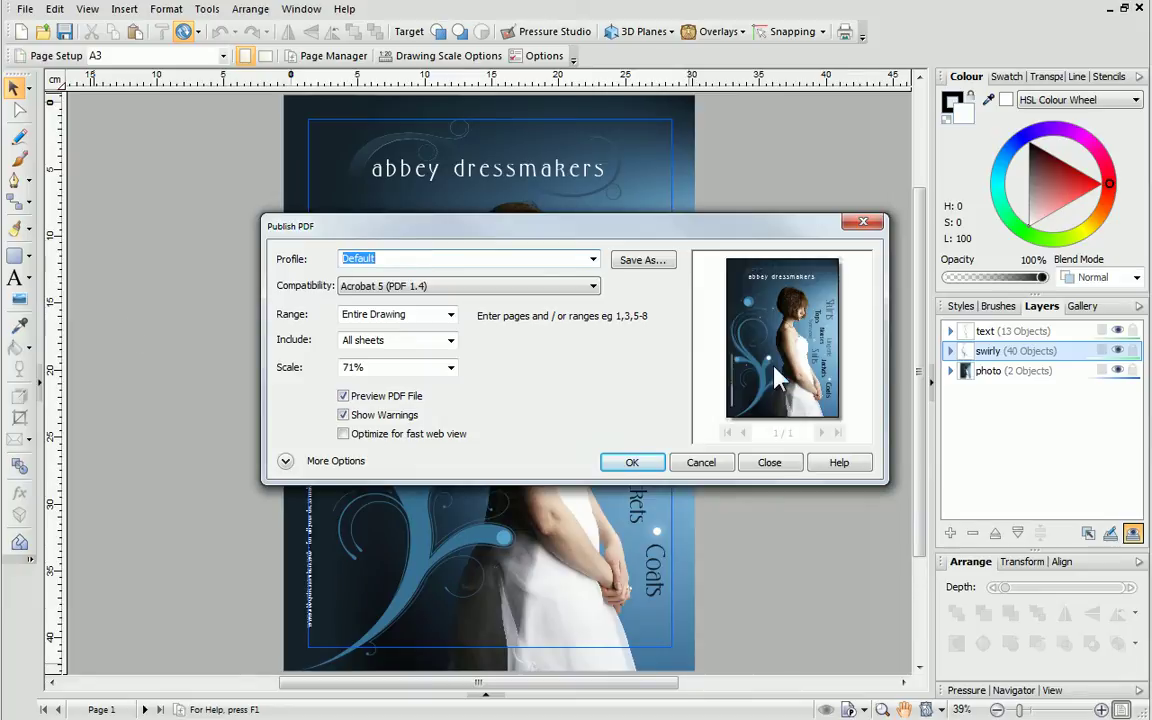
Step: Switch the PDF profile from Default to PDF X-1a
left_click(593, 260)
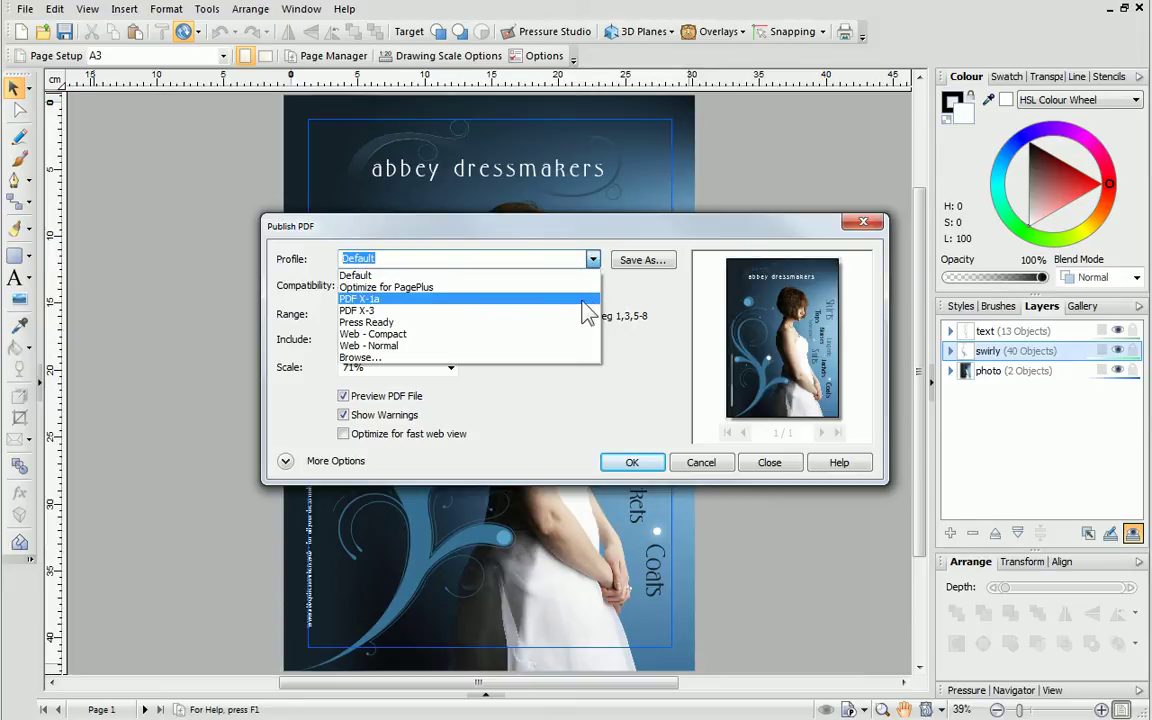
left_click(582, 299)
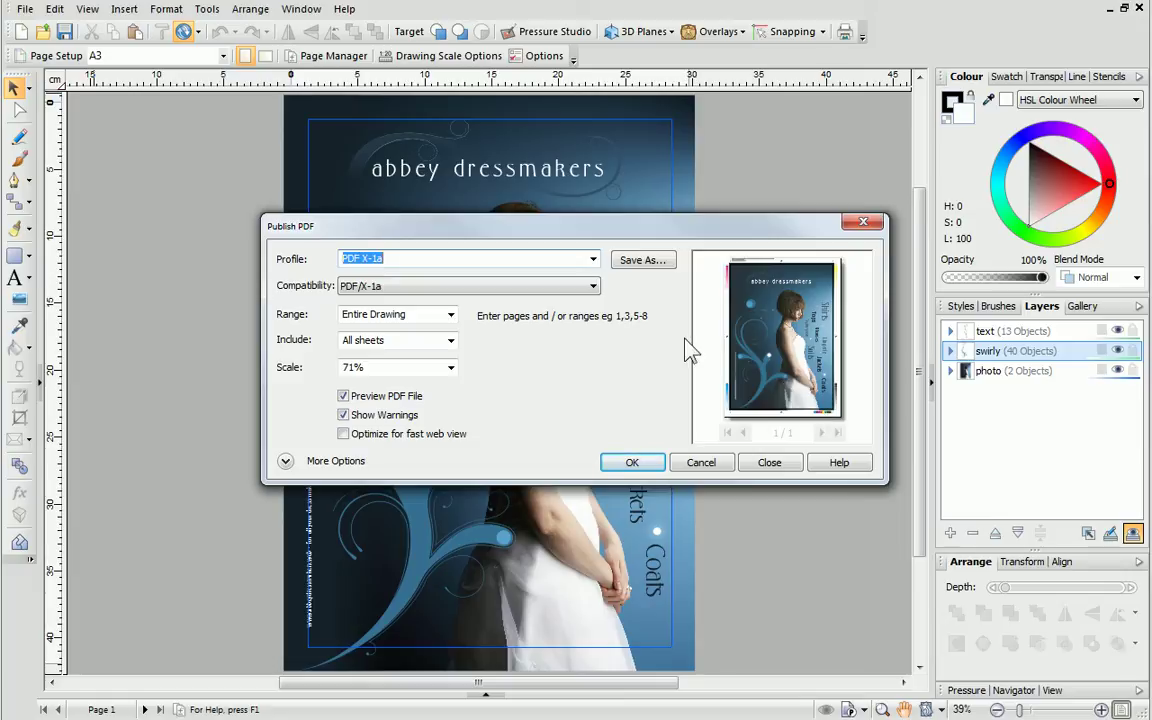
left_click(593, 260)
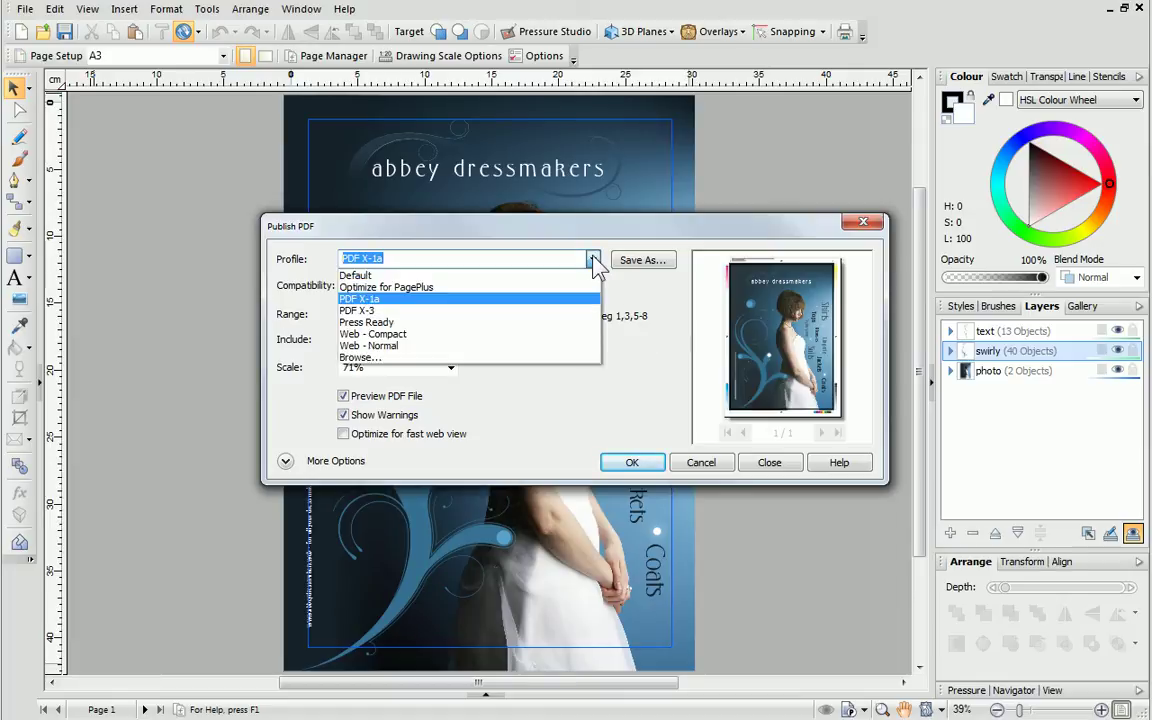
left_click(588, 334)
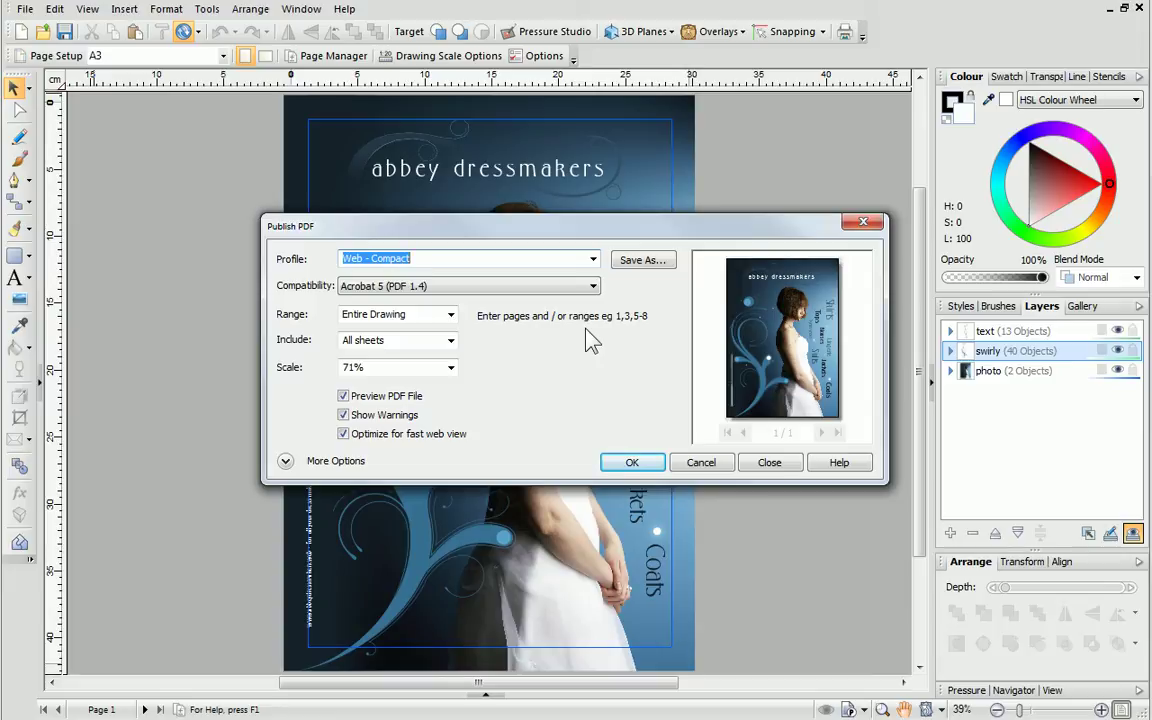
left_click(593, 259)
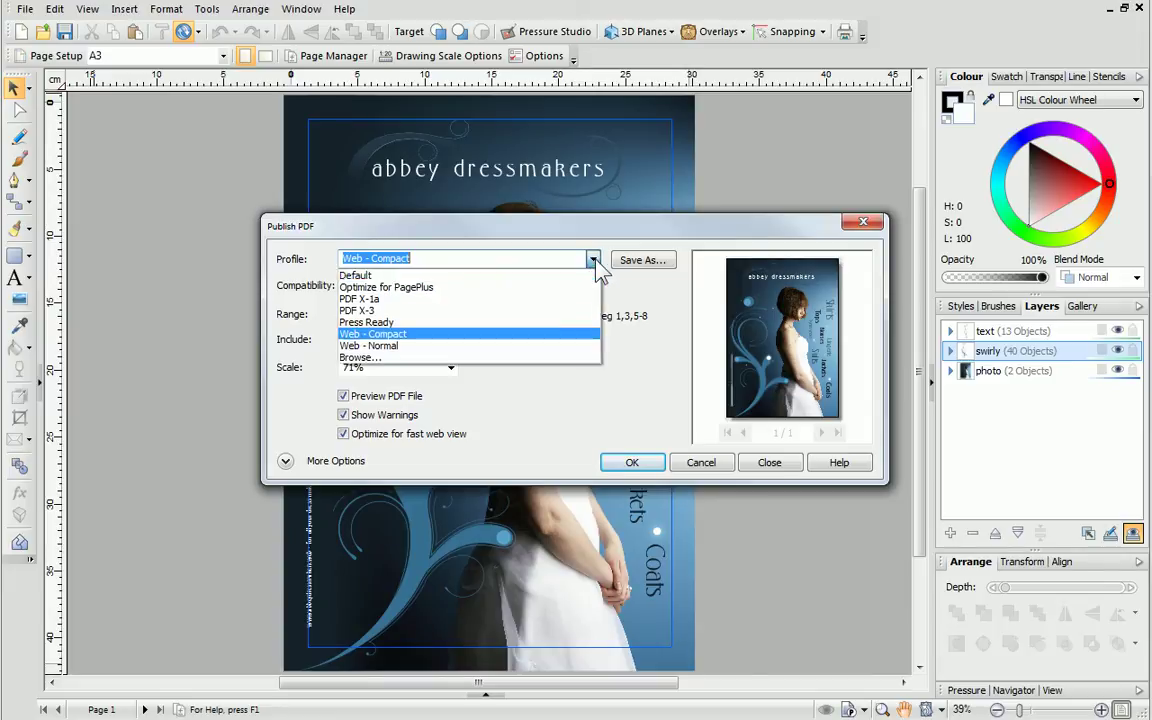
left_click(588, 299)
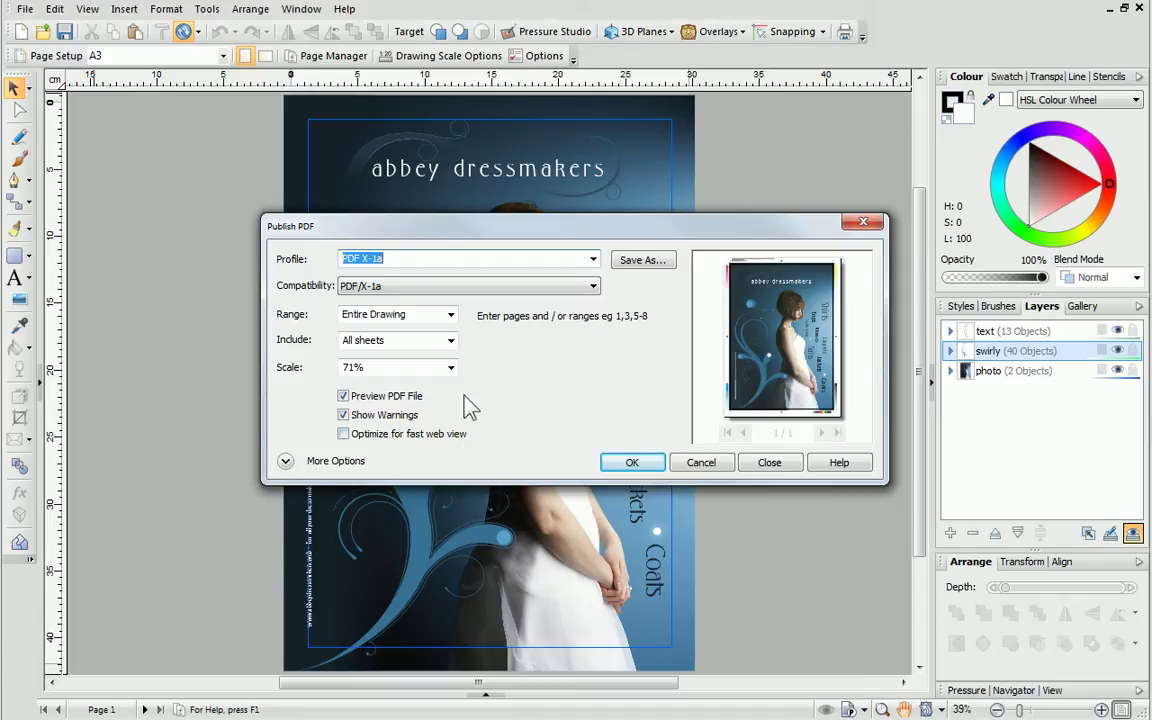
left_click(451, 314)
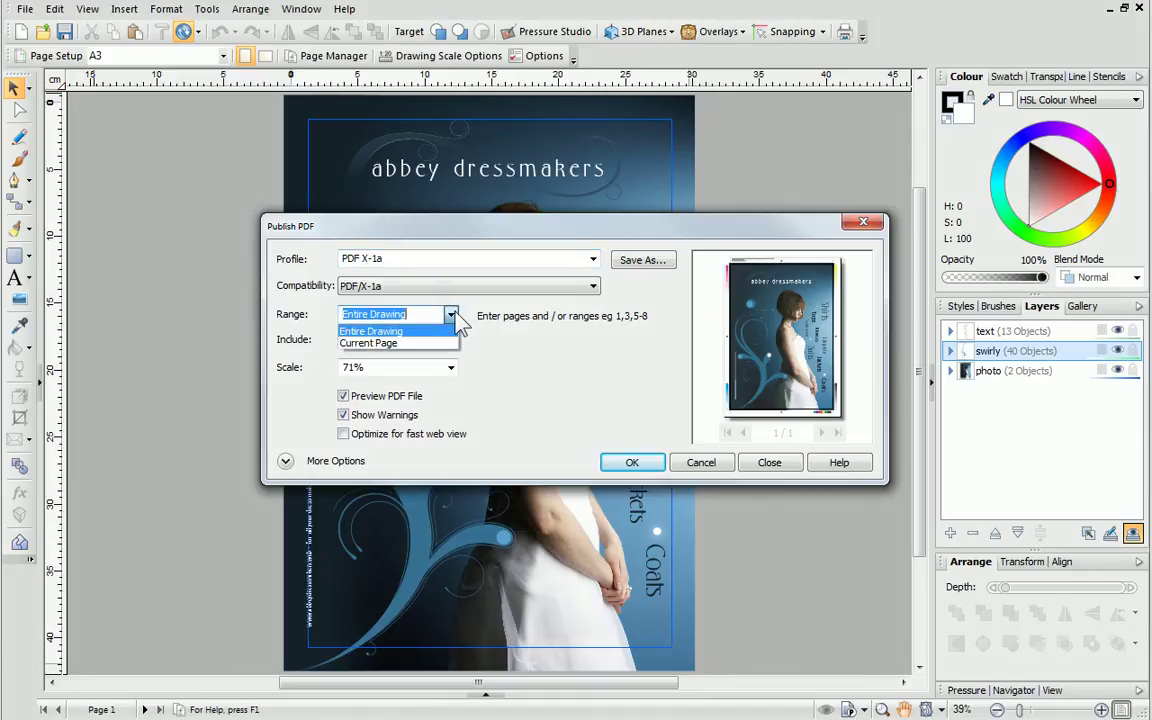
left_click(451, 314)
left_click(451, 340)
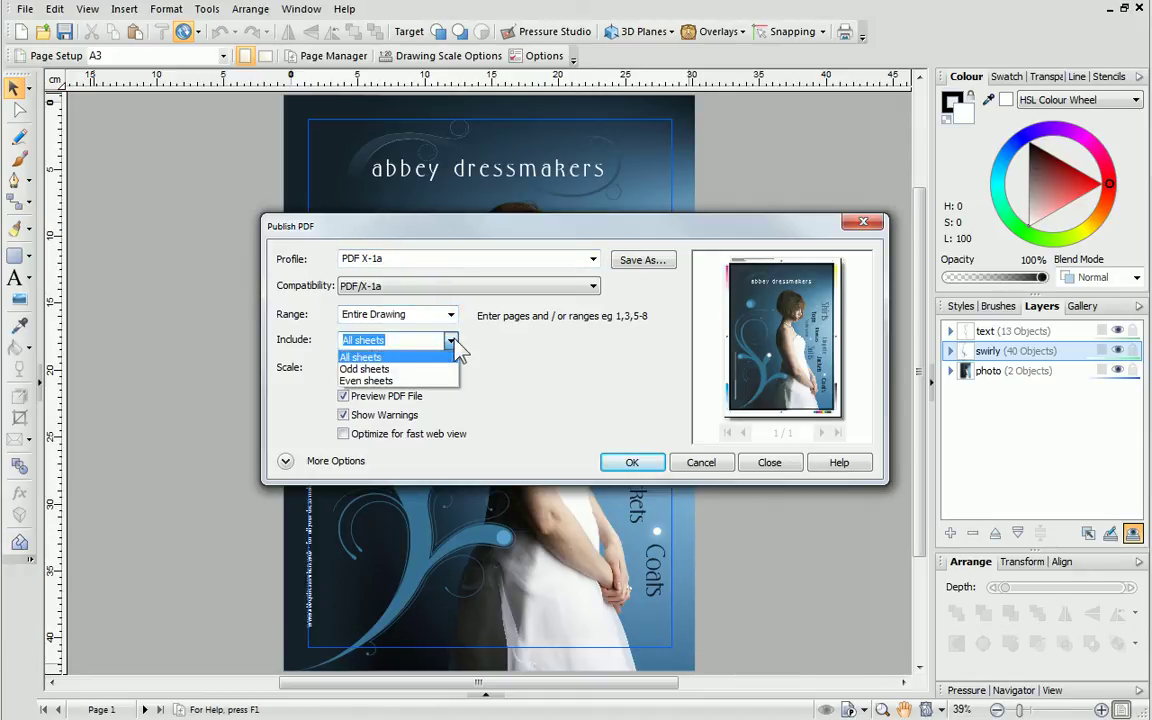
left_click(452, 340)
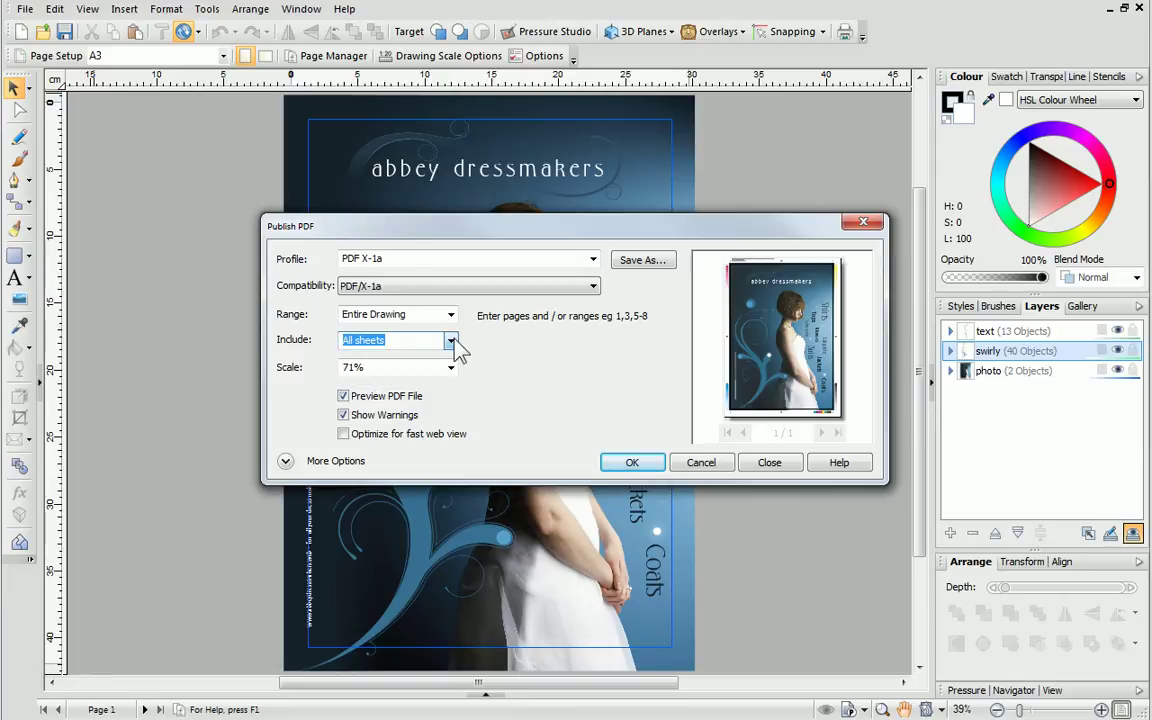
left_click(452, 368)
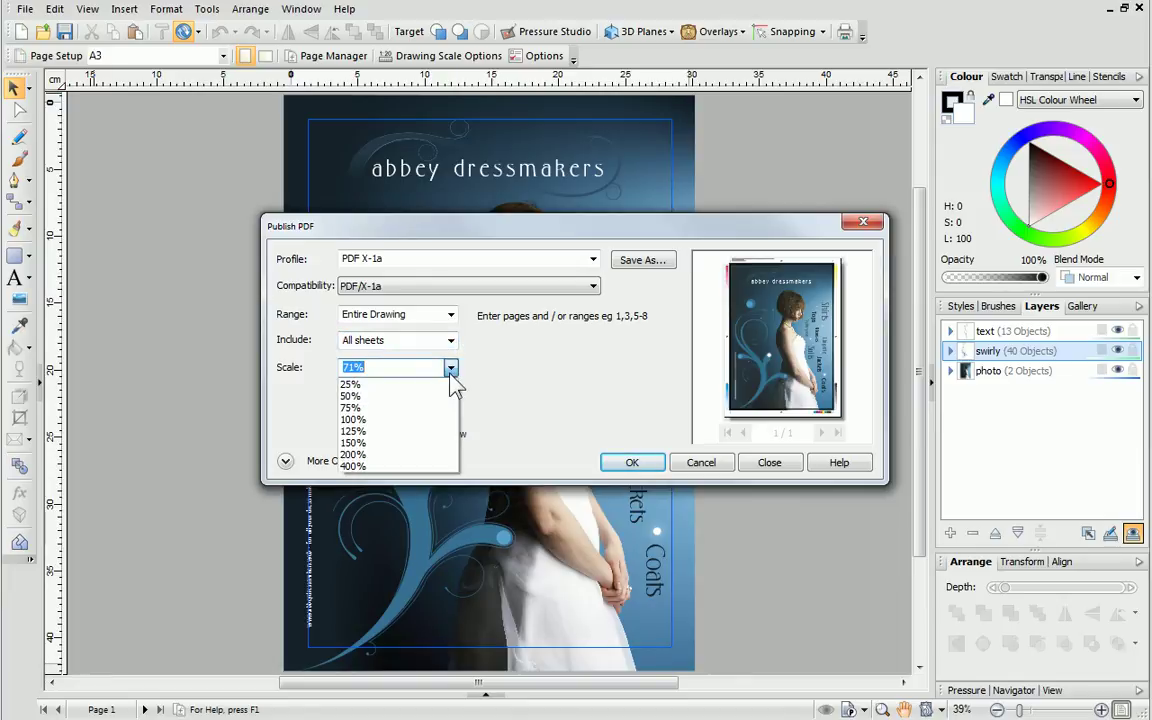
left_click(451, 372)
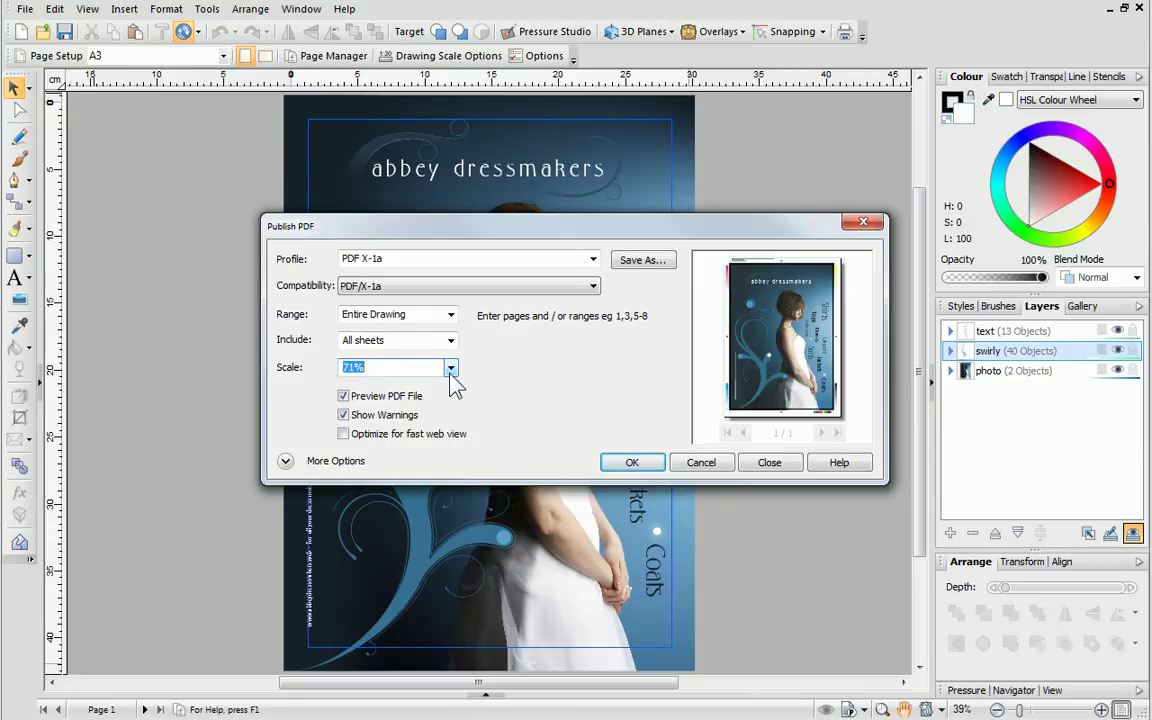
Step: Show and hide the extra PDF publishing options, then view the help on publishing as PDF
left_click(285, 463)
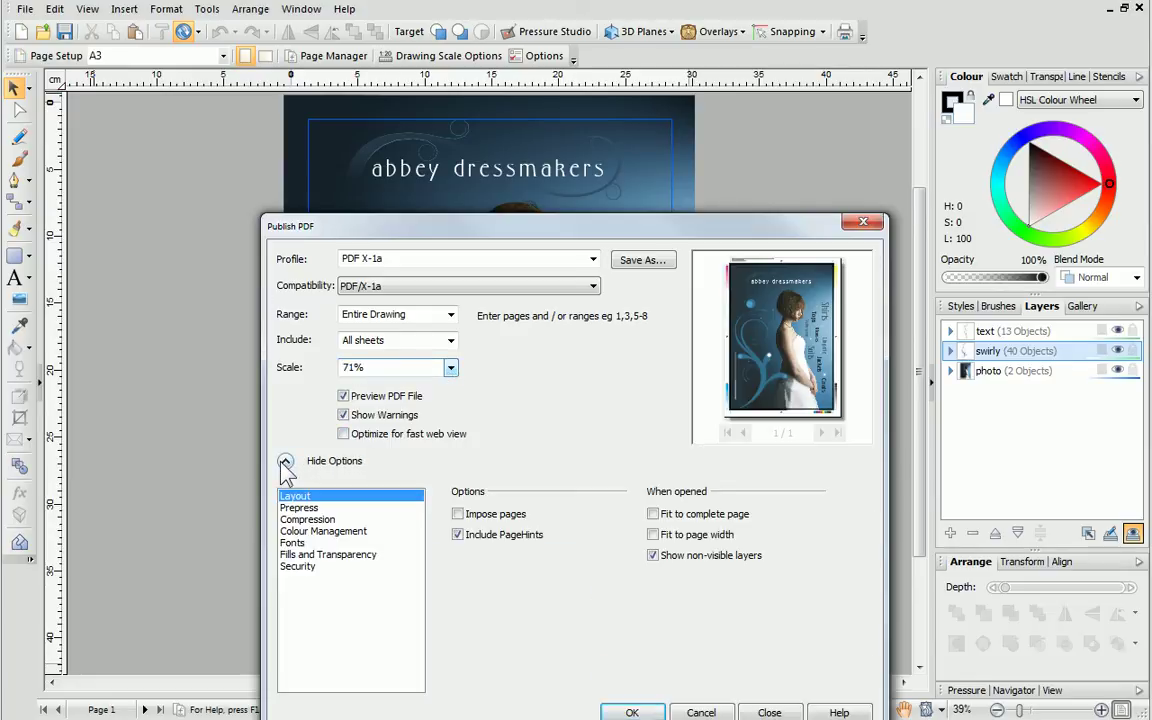
left_click(285, 462)
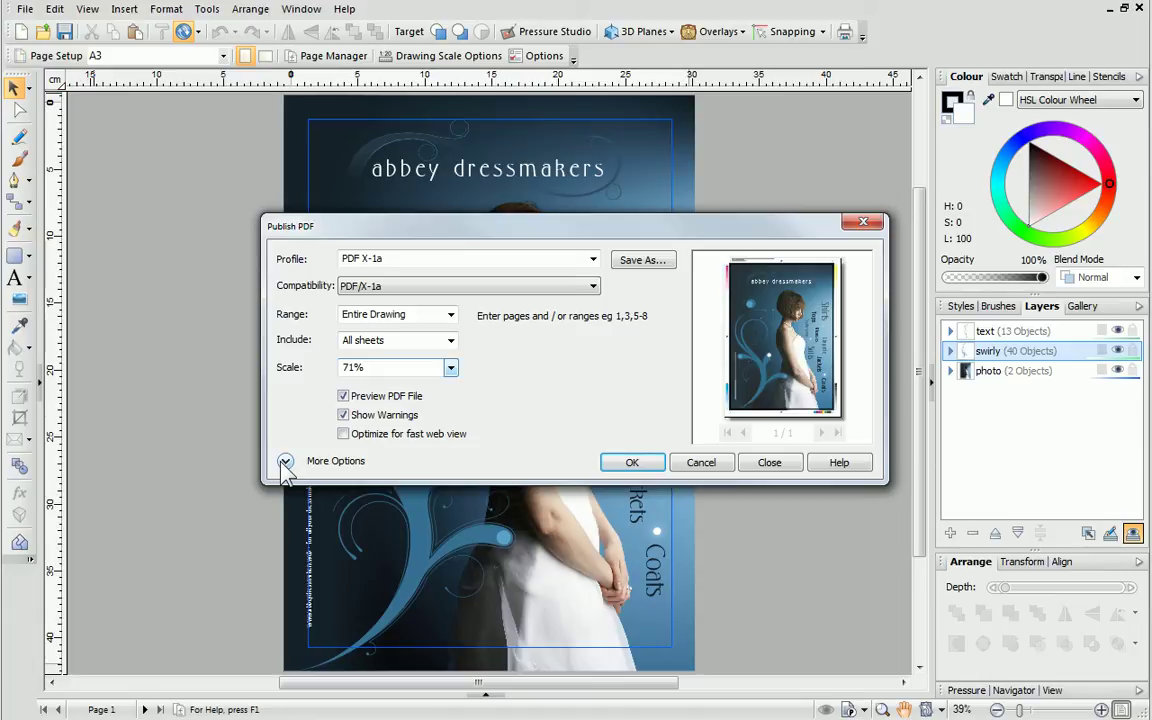
left_click(838, 464)
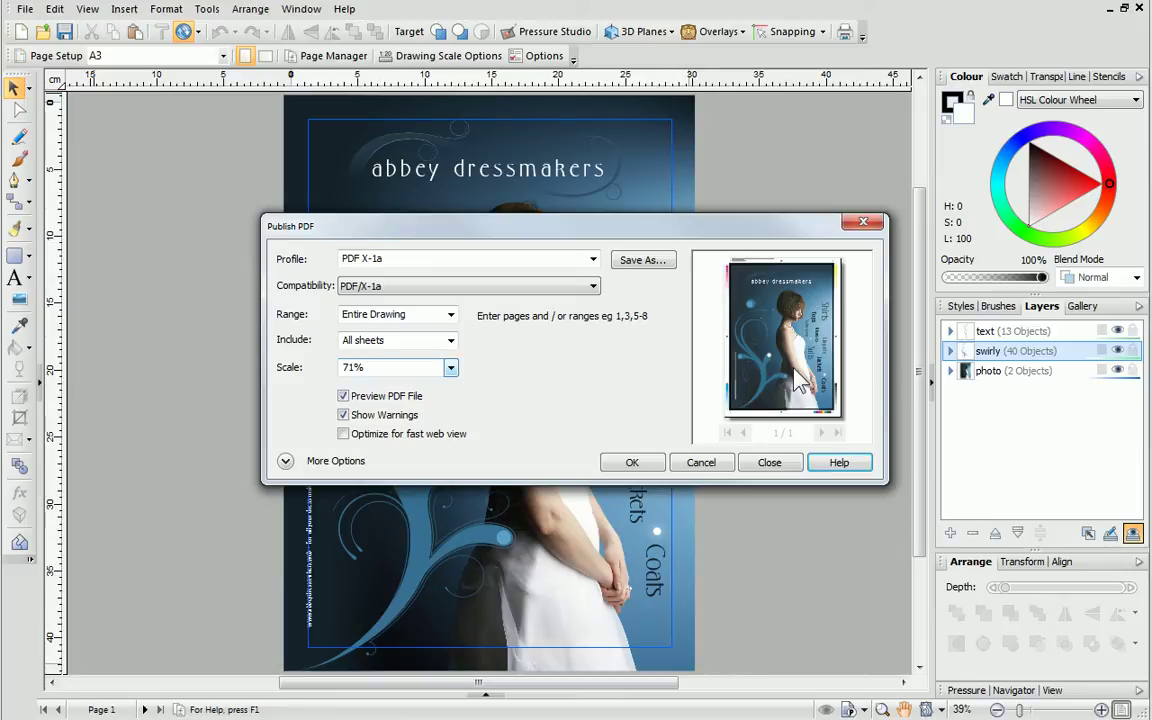
Step: Accept the PDF X-1a settings and name the file A3poster_hires in My Documents
left_click(645, 460)
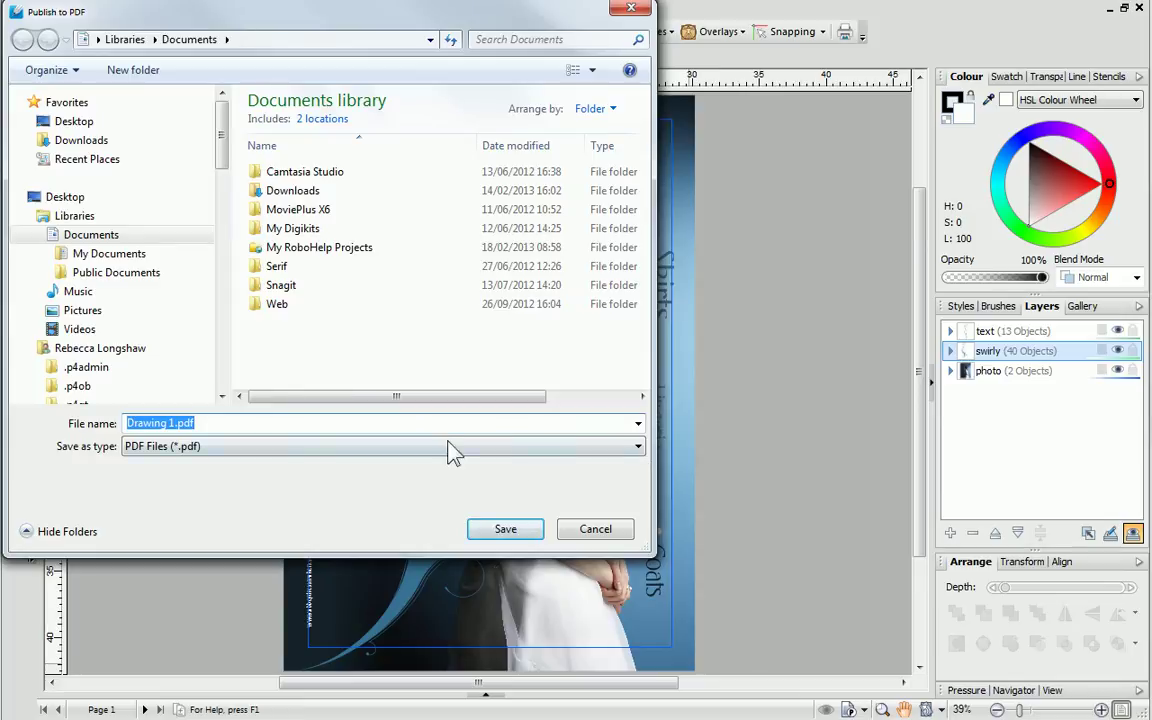
left_click(140, 256)
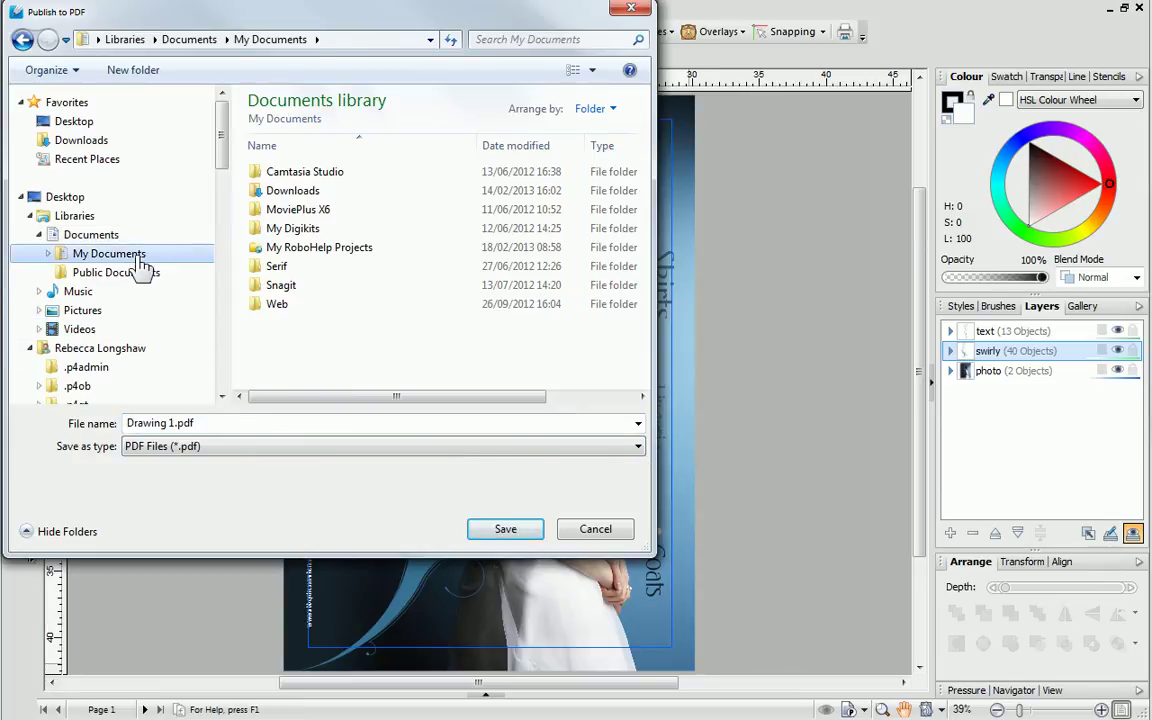
left_click(158, 424)
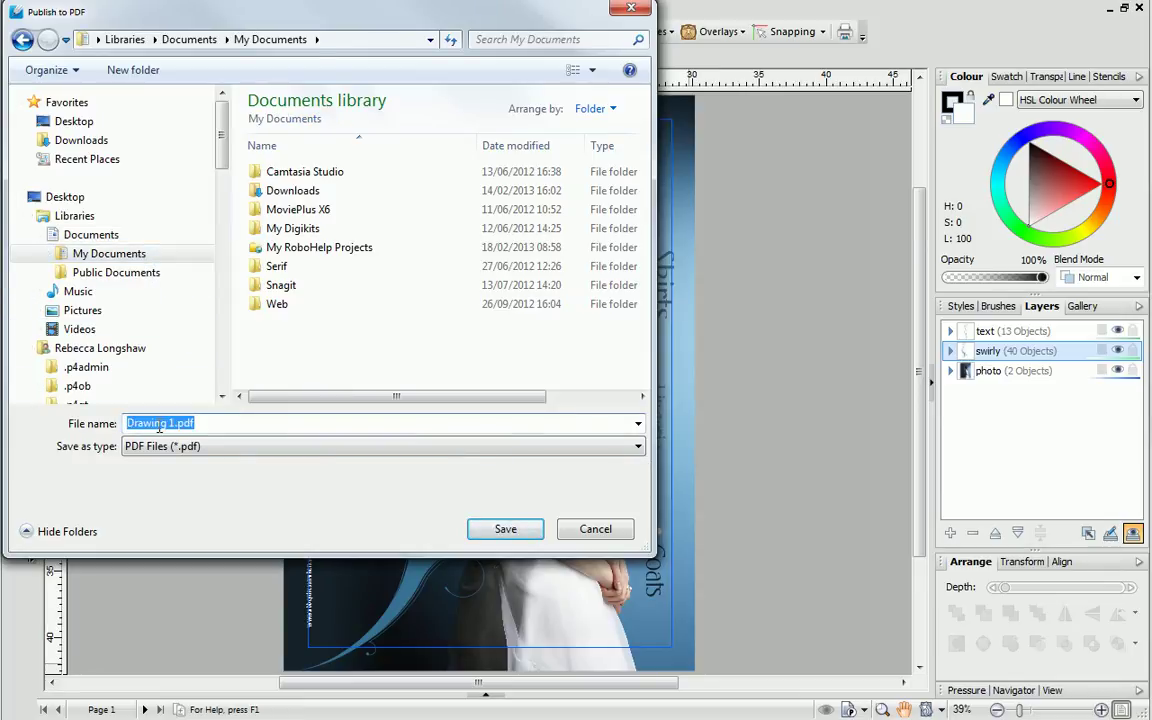
type("A3poster_")
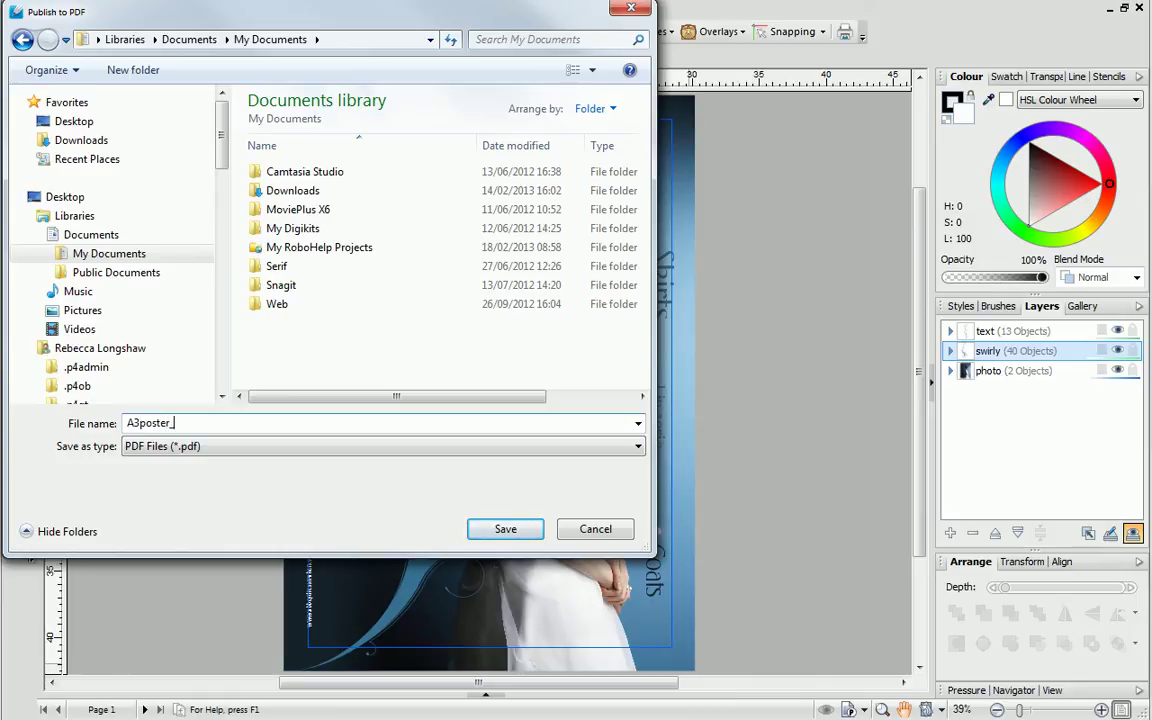
type("hires")
Step: Save the A3poster_hires PDF to start publishing the poster
left_click(485, 536)
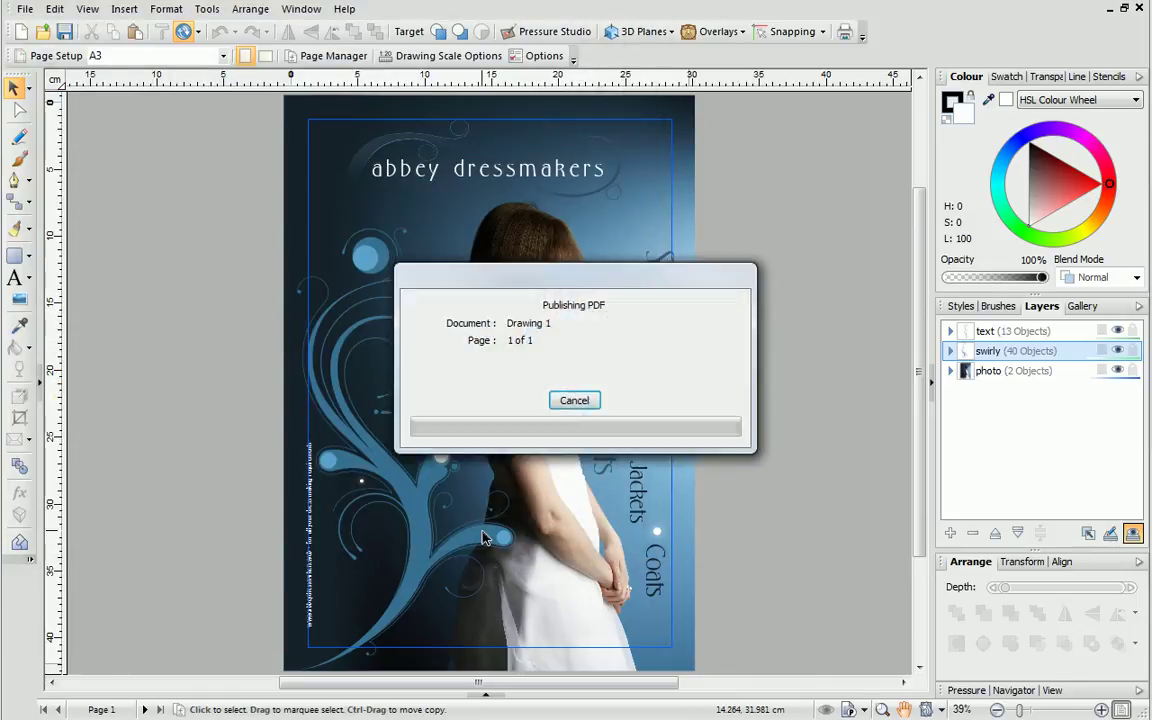